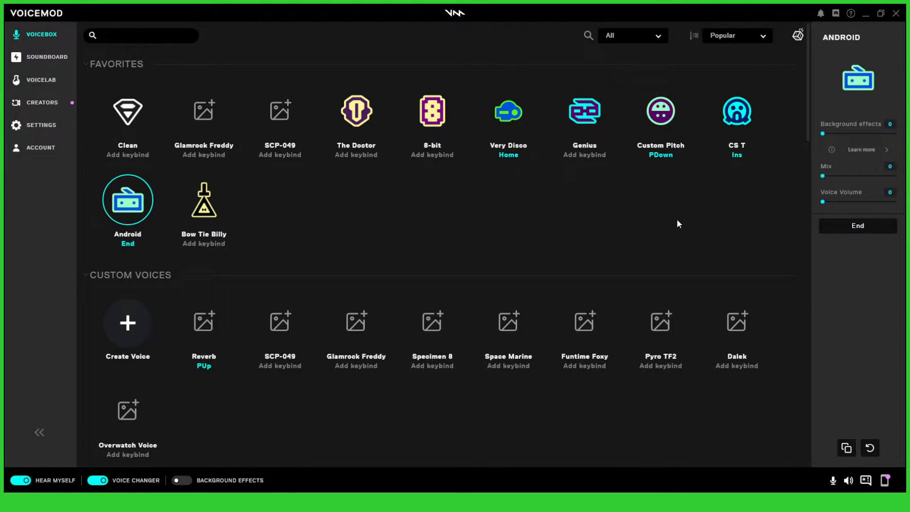
Raise the Android voice's Mix to the maximum and return it to 0.
left_click(894, 176)
left_click_drag(861, 177, 822, 177)
Select the Clean voice from the favorites and set its Treble, Middle and Bass to 100.
left_click(136, 119)
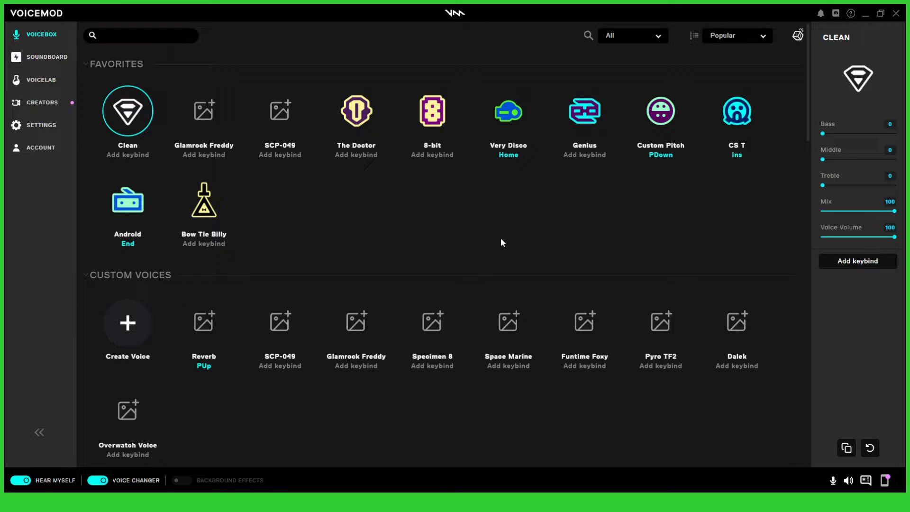
left_click(894, 185)
left_click(894, 159)
left_click(894, 133)
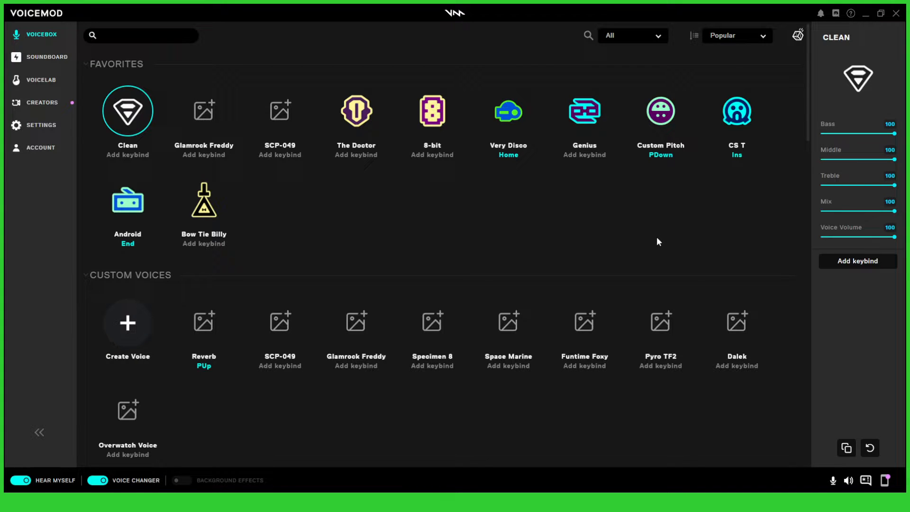
Return the Clean voice's Bass, Middle and Treble to 0.
left_click(822, 134)
left_click(822, 159)
left_click(823, 185)
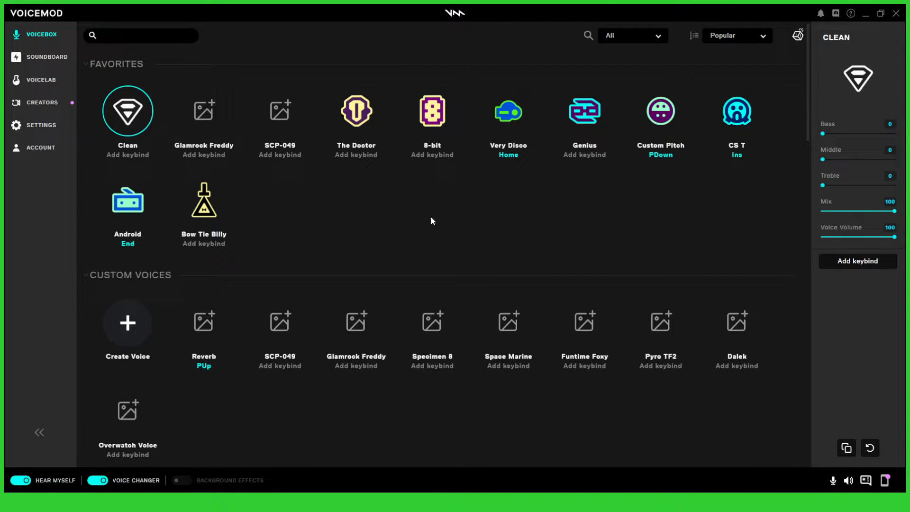
Select the Android voice in the favorites and look over the custom voices.
left_click(122, 225)
scroll(294, 220, "down", 2)
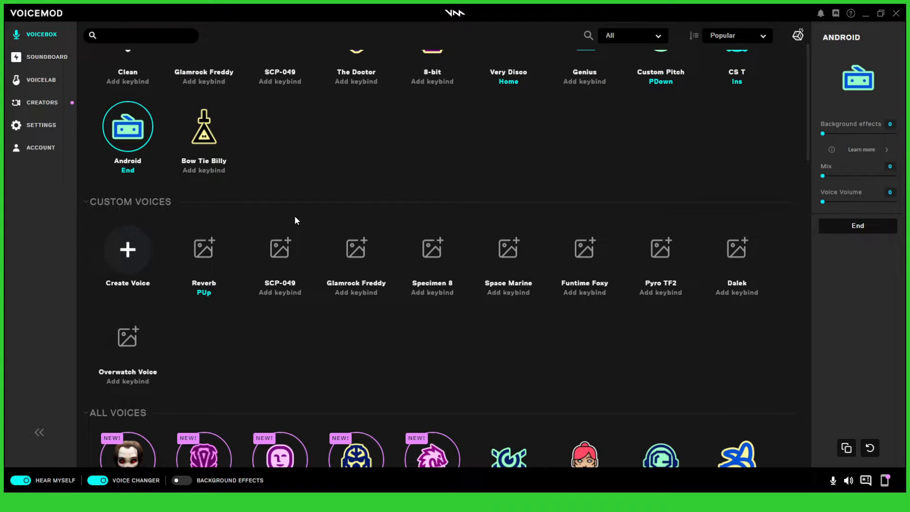
scroll(305, 187, "up", 2)
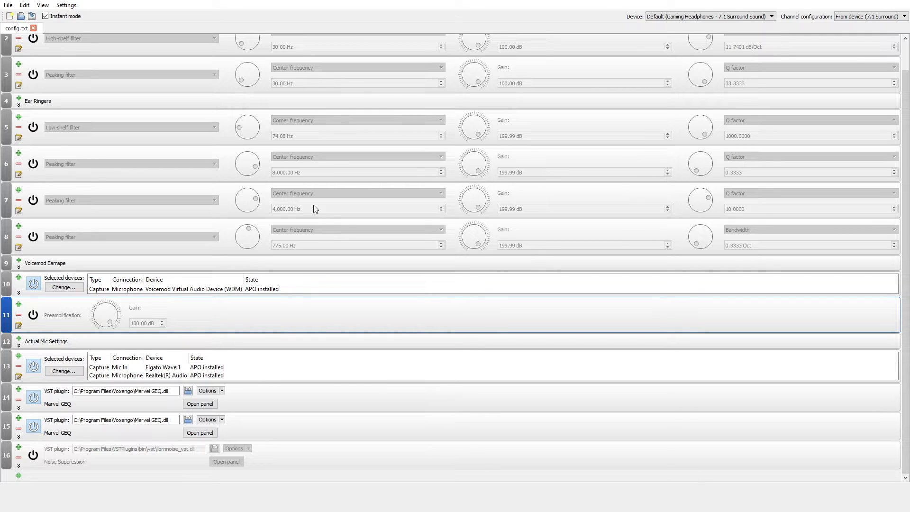
Look over the filter list and open the equalizer of the first Marvel GEQ plugin under Actual Mic Settings.
scroll(304, 206, "up", 1)
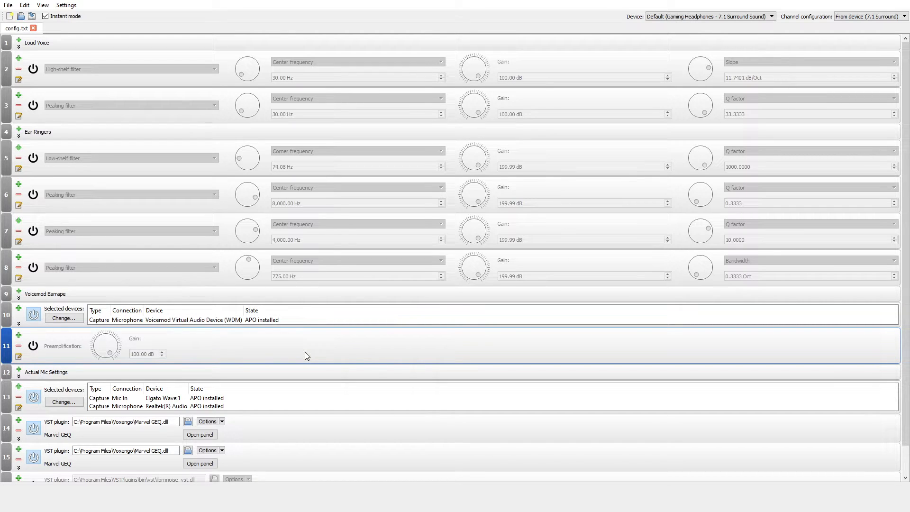
scroll(305, 353, "down", 1)
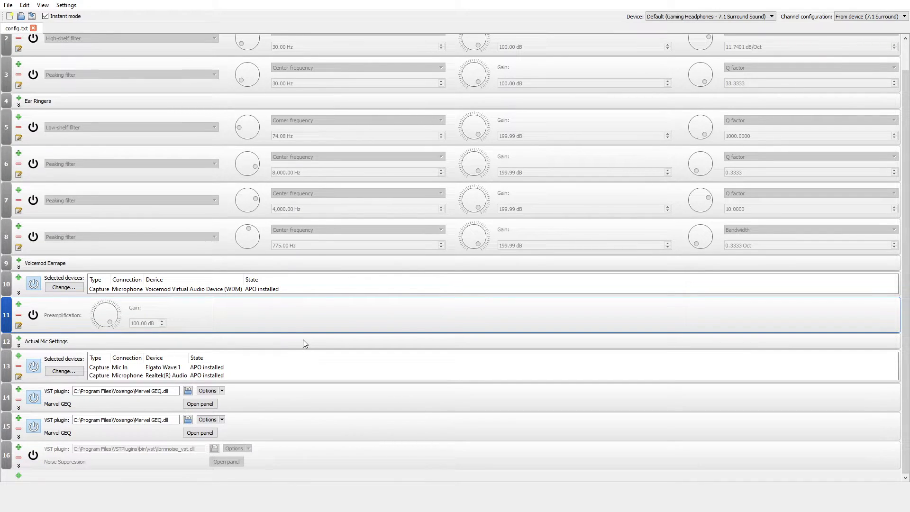
left_click(303, 340)
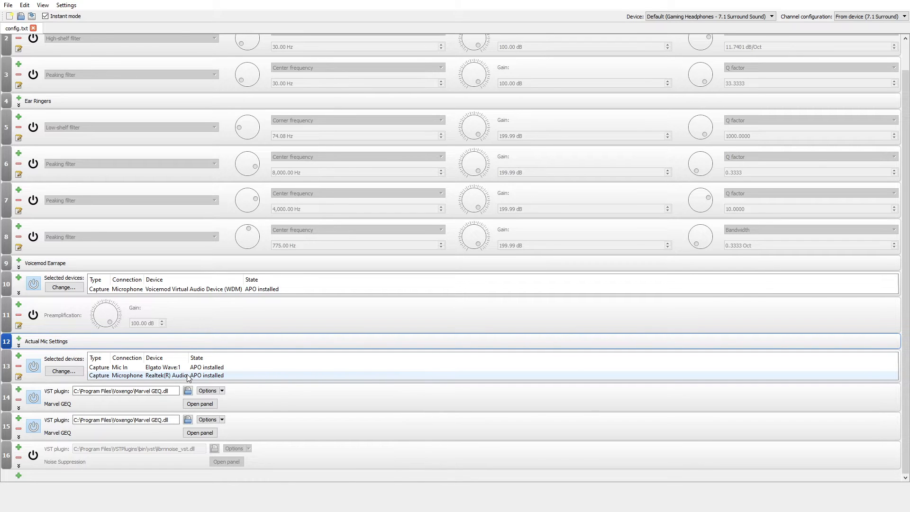
left_click(246, 399)
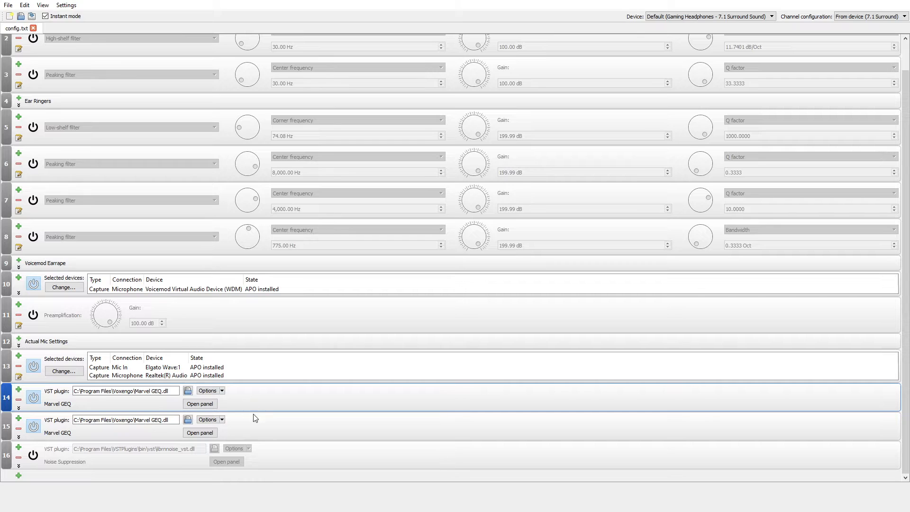
left_click(212, 406)
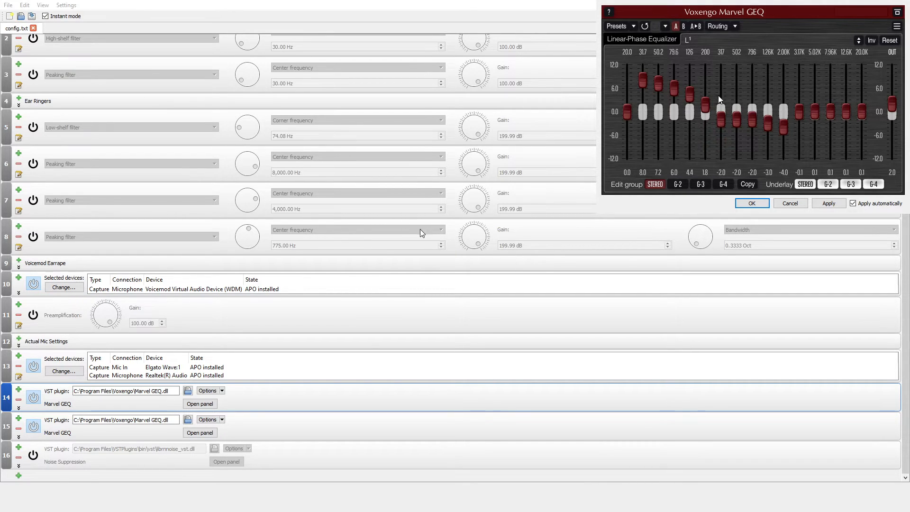
Try boosting the 126 Hz band to about 9.5 dB and the 200 Hz band to about 8.9 dB, and undo both changes.
left_click_drag(706, 105, 690, 74)
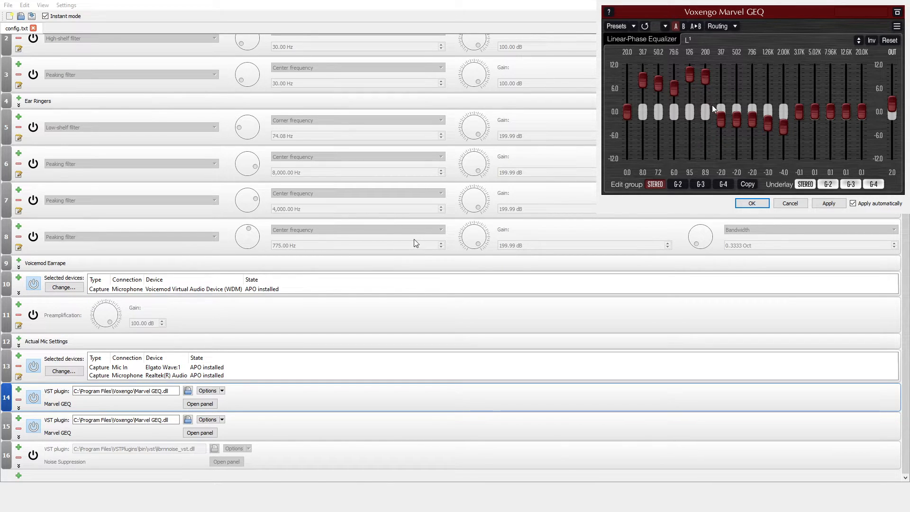
left_click(645, 26)
left_click(646, 27)
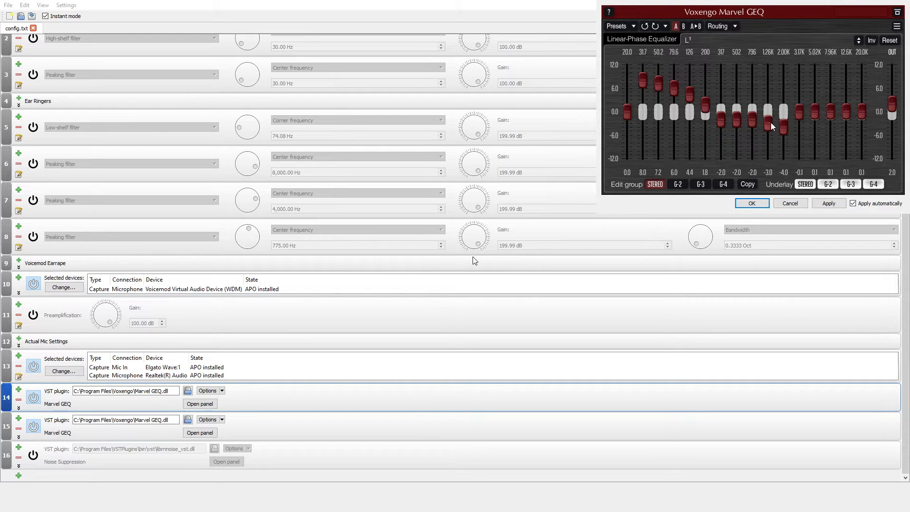
Try boosting the 796 Hz, 1.26K and 2.00K bands to about 3.7, 2.0 and 2.8 dB, and undo the changes.
left_click_drag(771, 124, 752, 98)
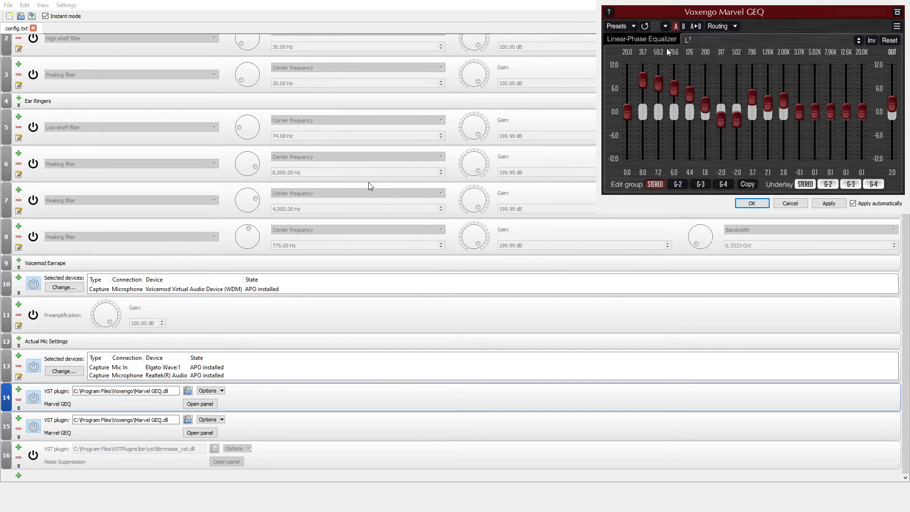
left_click(645, 26)
left_click(645, 26)
left_click(644, 26)
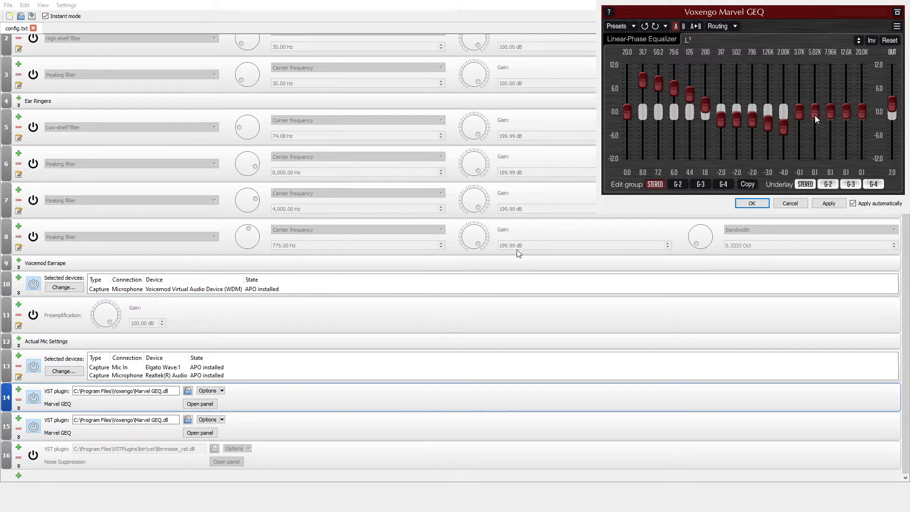
Try boosting the 5.02K, 7.96K and 12.6K bands to about 4.7, 4.7 and 4.9 dB, and undo the changes.
left_click_drag(814, 116, 846, 92)
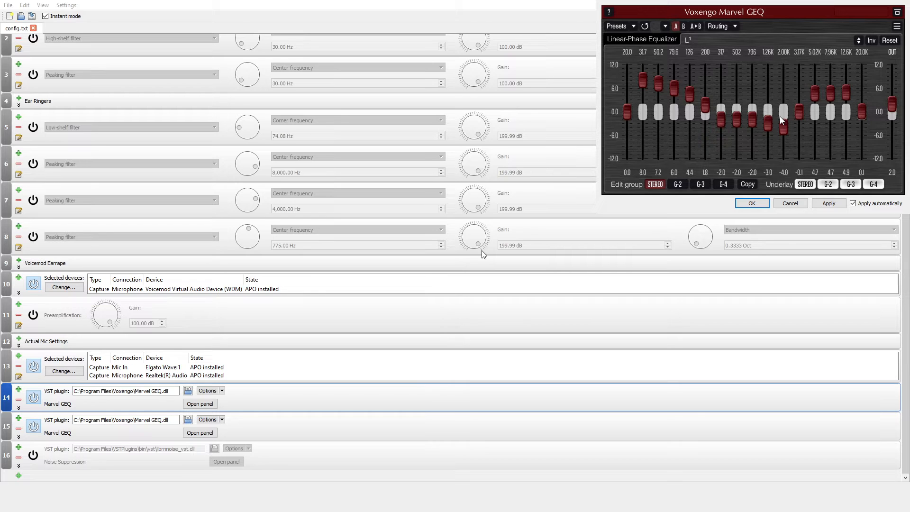
left_click(646, 27)
left_click(645, 27)
left_click(645, 27)
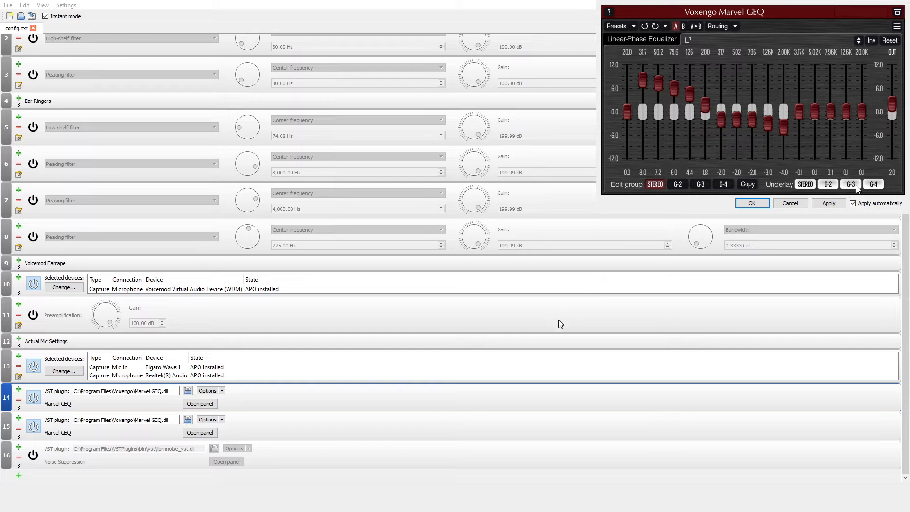
View the second Marvel GEQ plugin's equalizer in place of the first one, and select the Noise Suppression plugin row.
left_click(763, 202)
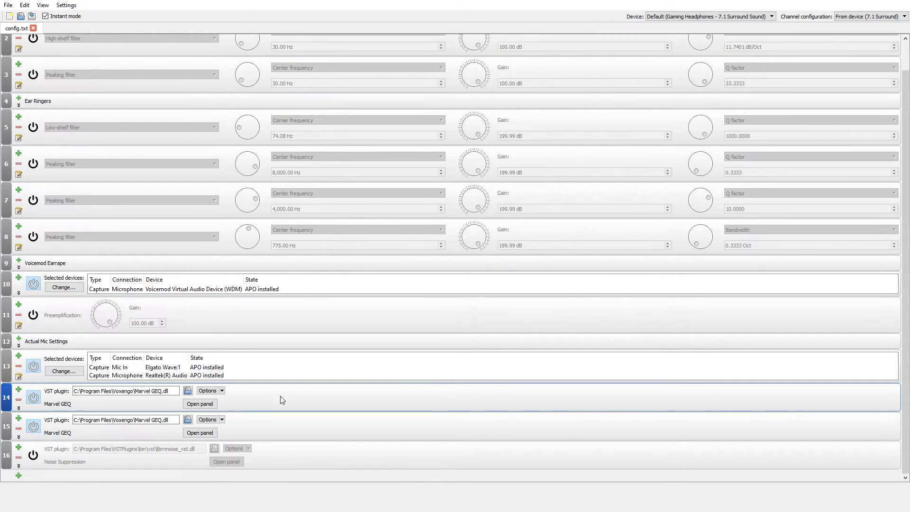
left_click(199, 432)
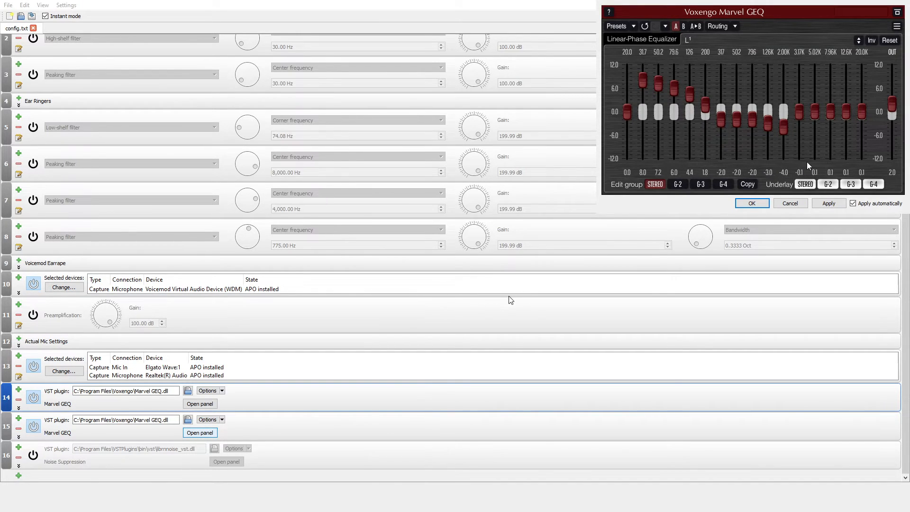
key("Return")
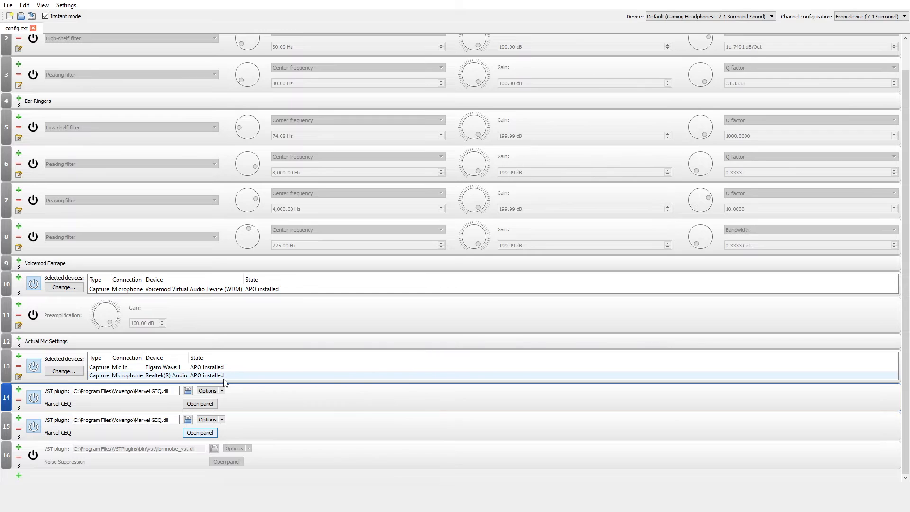
left_click(139, 461)
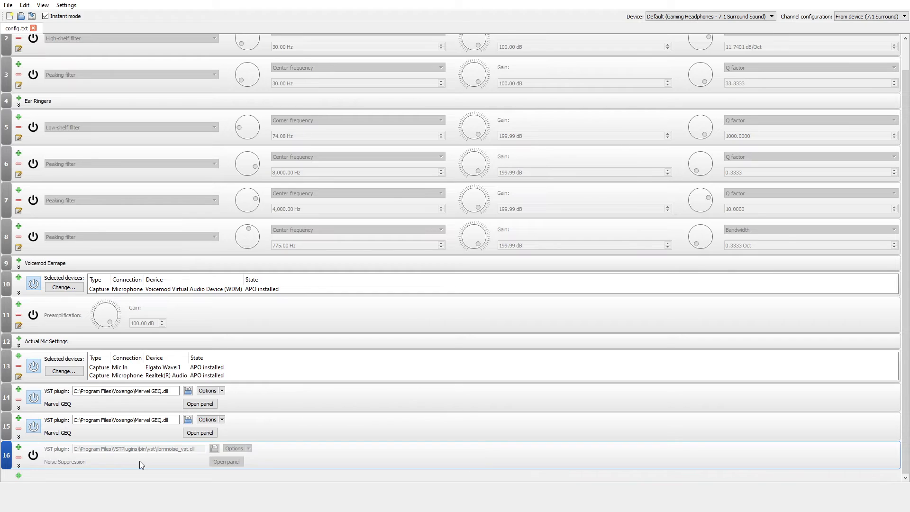